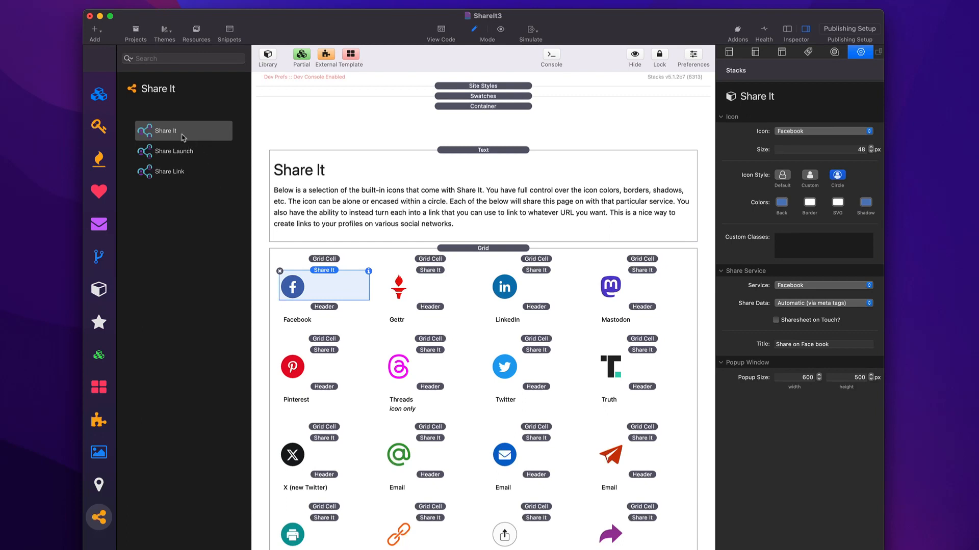
# Examine the settings of the Gettr, LinkedIn and Mastodon Share It icons in the sample grid
pyautogui.click(182, 132)
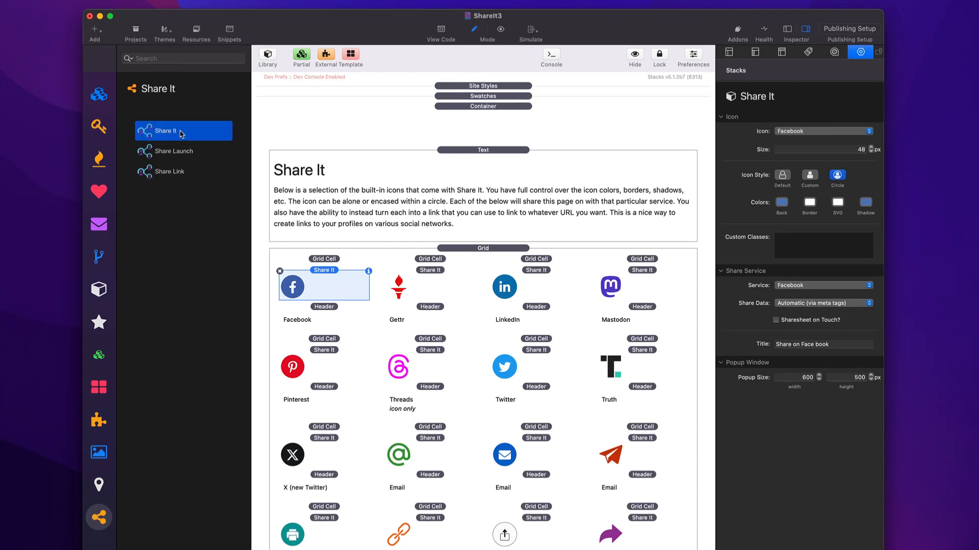
pyautogui.click(181, 173)
pyautogui.click(178, 131)
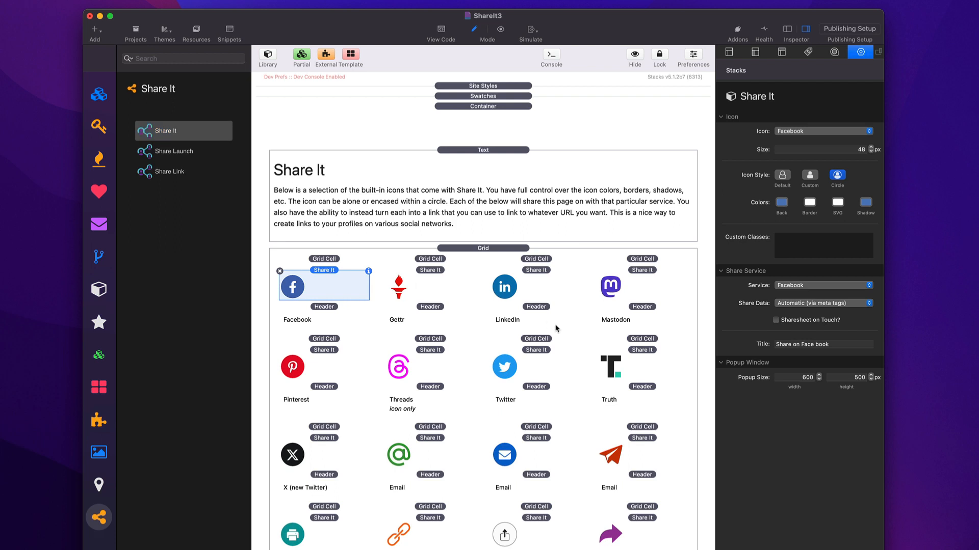
pyautogui.scroll(-3, 550, 329)
pyautogui.scroll(-2, 549, 329)
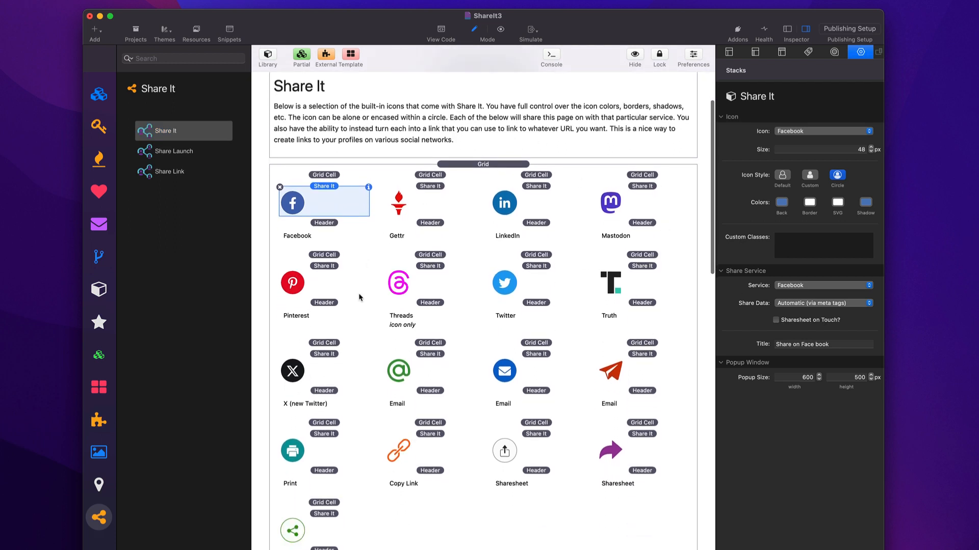
pyautogui.click(428, 195)
pyautogui.click(546, 197)
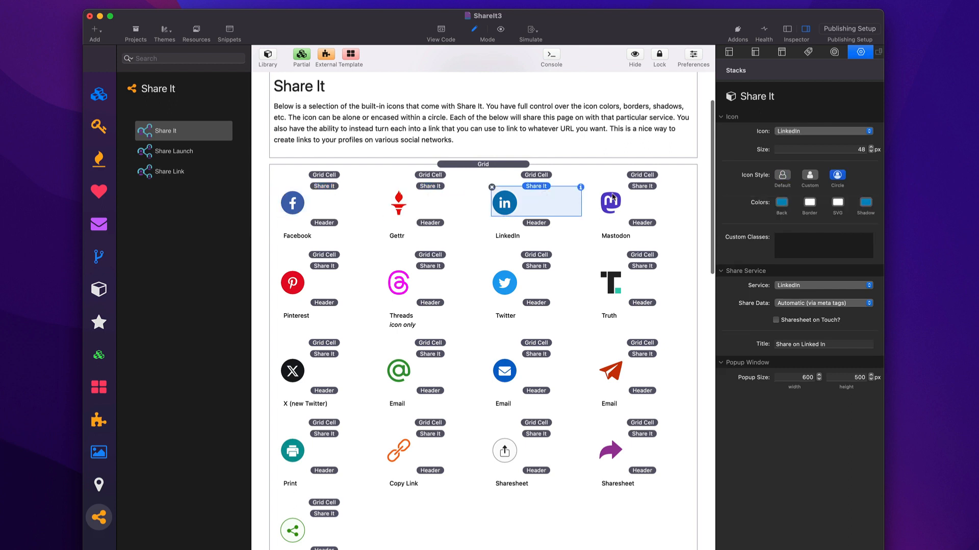
pyautogui.click(614, 198)
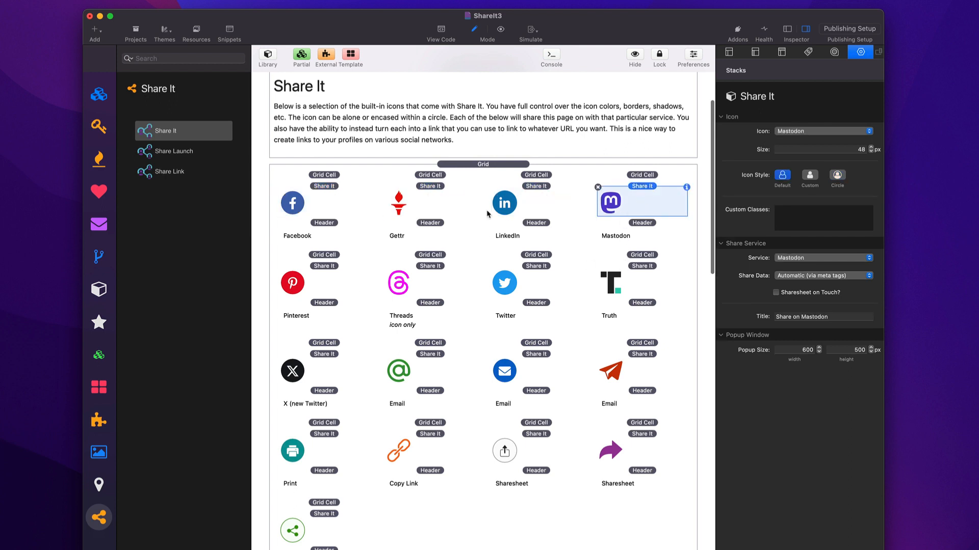
pyautogui.click(435, 188)
pyautogui.scroll(3, 449, 188)
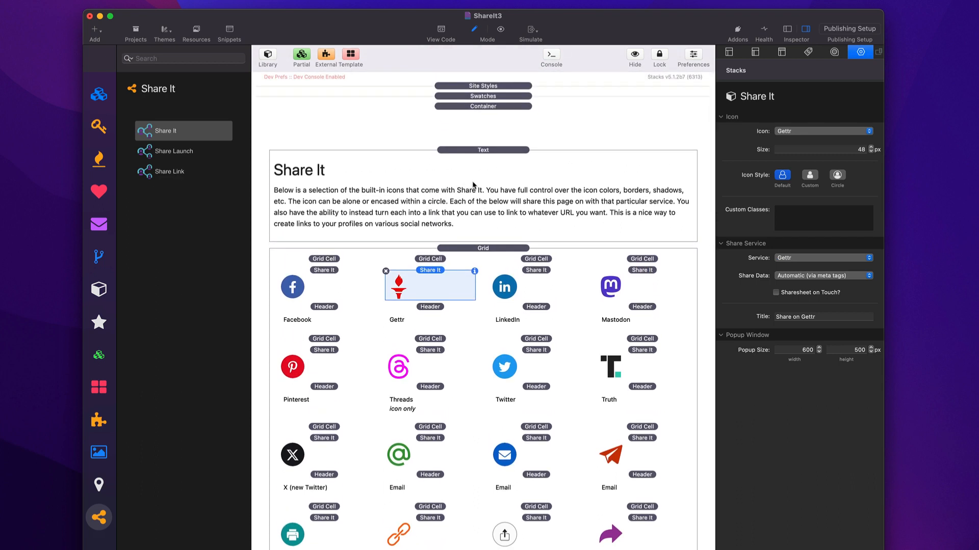
# Add a Share It stack to the empty page
pyautogui.click(206, 132)
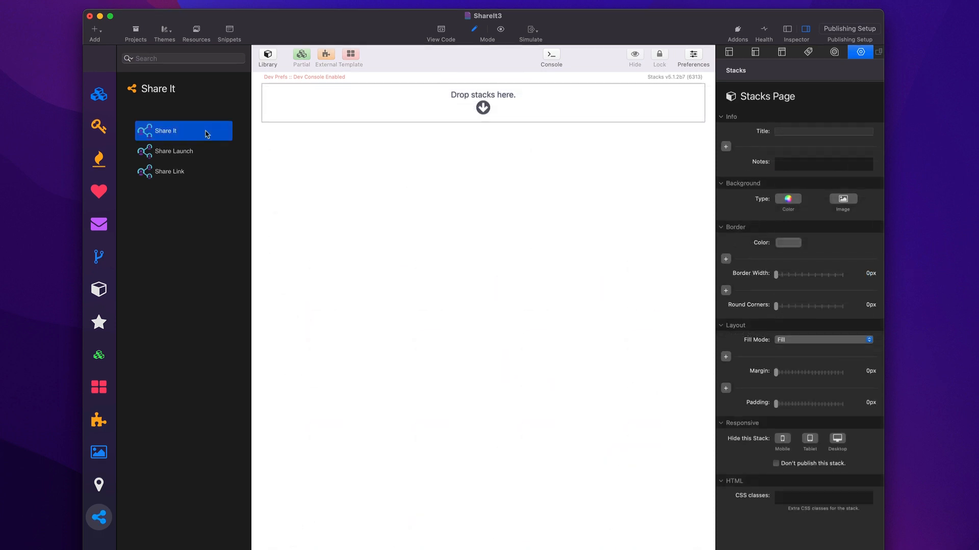
pyautogui.moveTo(207, 134); pyautogui.dragTo(423, 116)
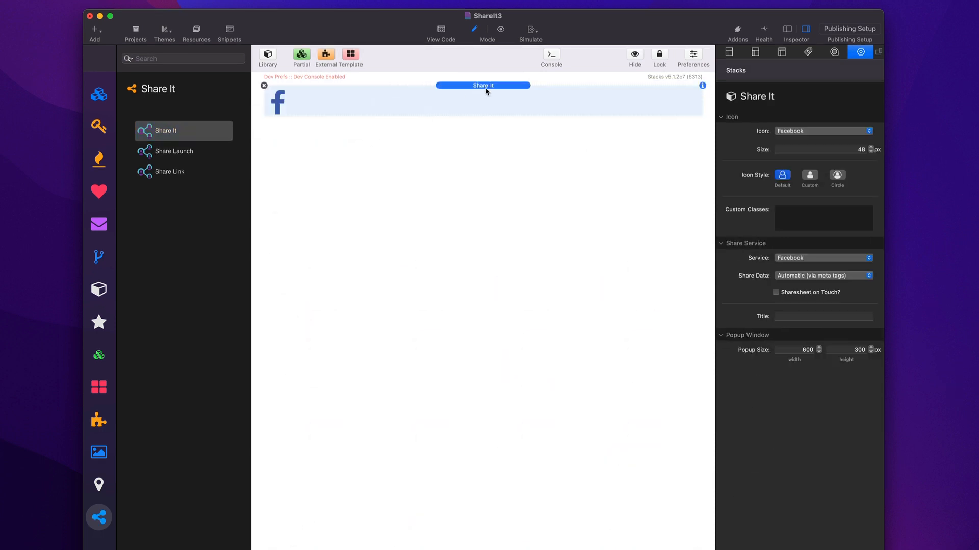
# Try the Mastodon, Threads, Pinterest, LinkedIn, Facebook and X (formerly known as Twitter) icons on the Share It stack
pyautogui.click(805, 133)
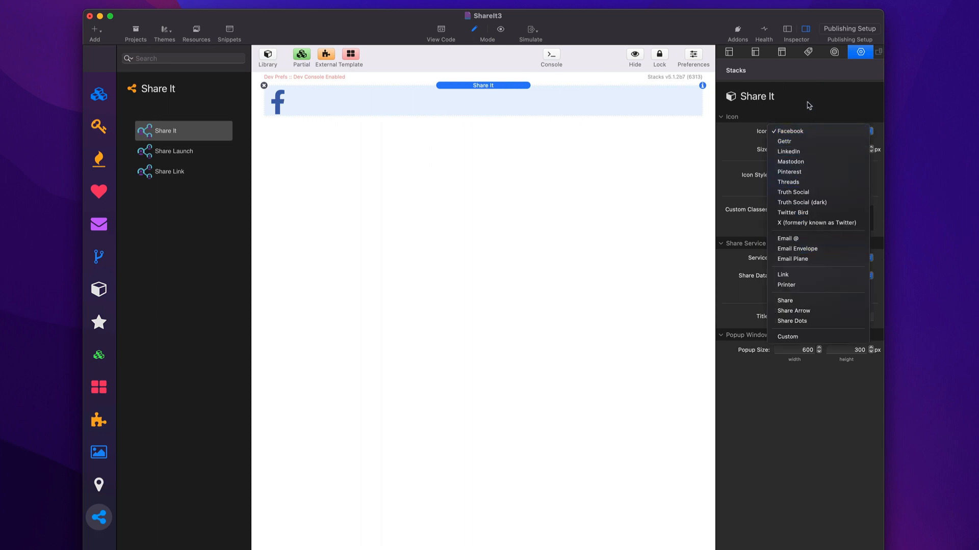
pyautogui.click(802, 162)
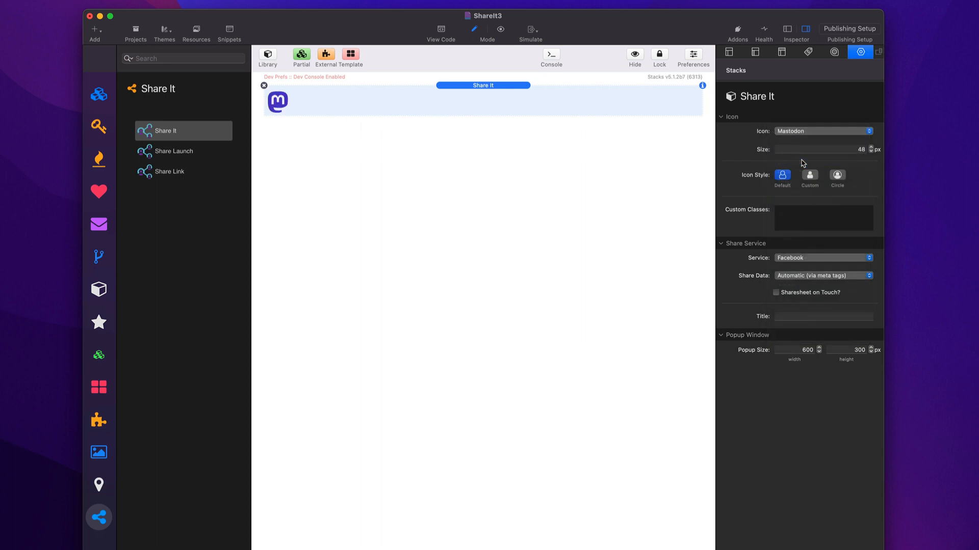
pyautogui.click(806, 132)
pyautogui.click(802, 151)
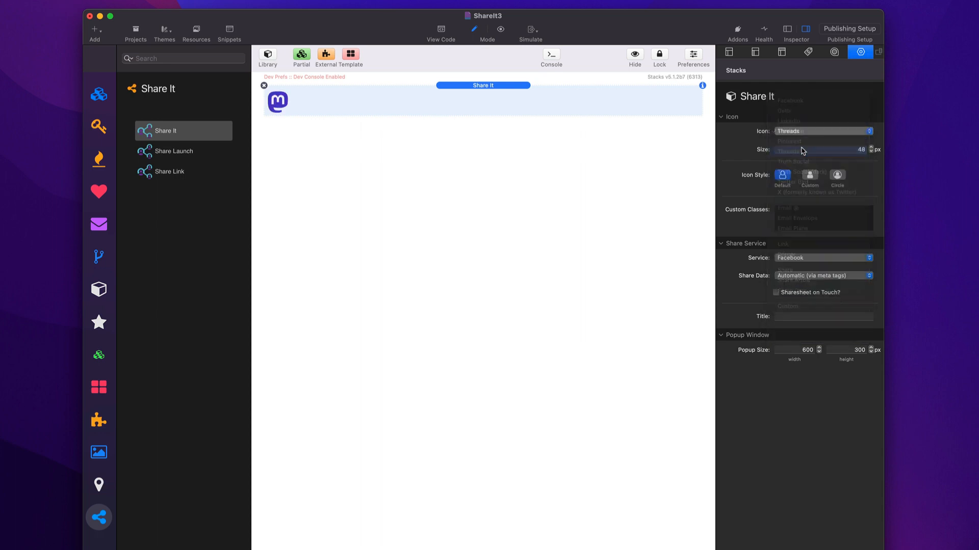
pyautogui.click(802, 132)
pyautogui.click(800, 121)
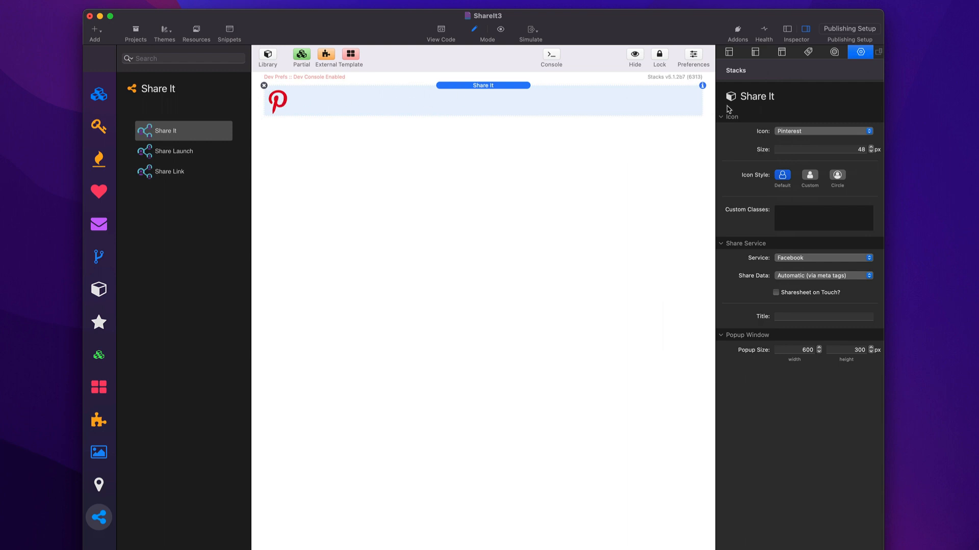
pyautogui.click(812, 131)
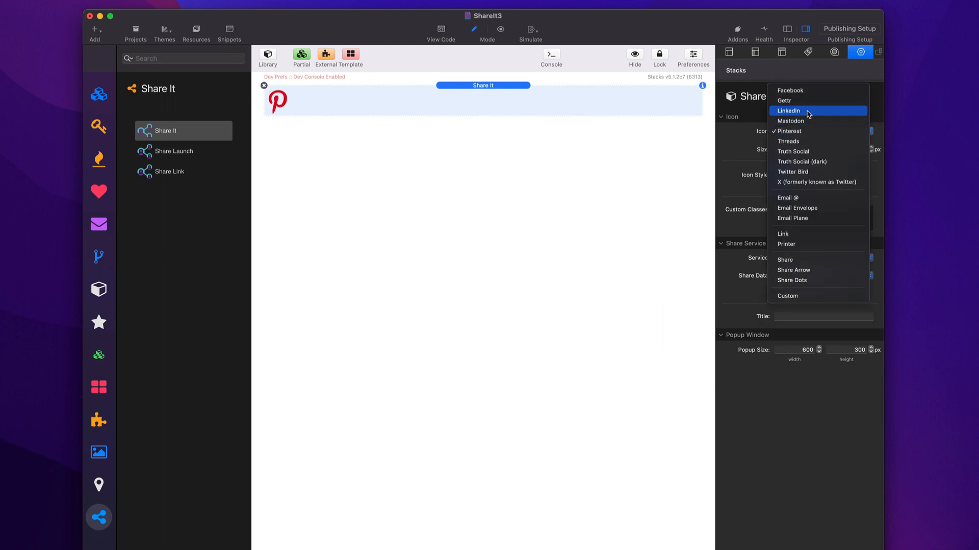
pyautogui.click(809, 112)
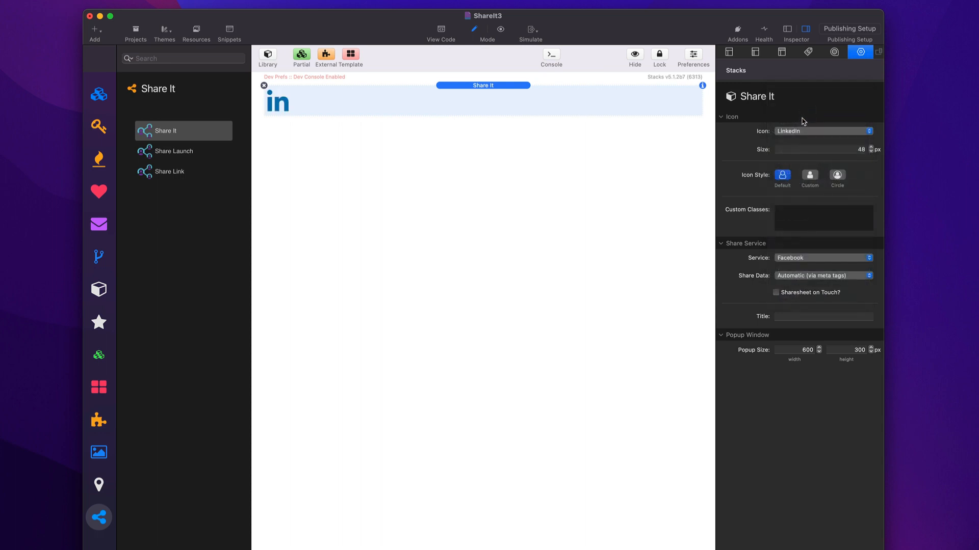
pyautogui.click(801, 131)
pyautogui.click(802, 109)
pyautogui.click(801, 131)
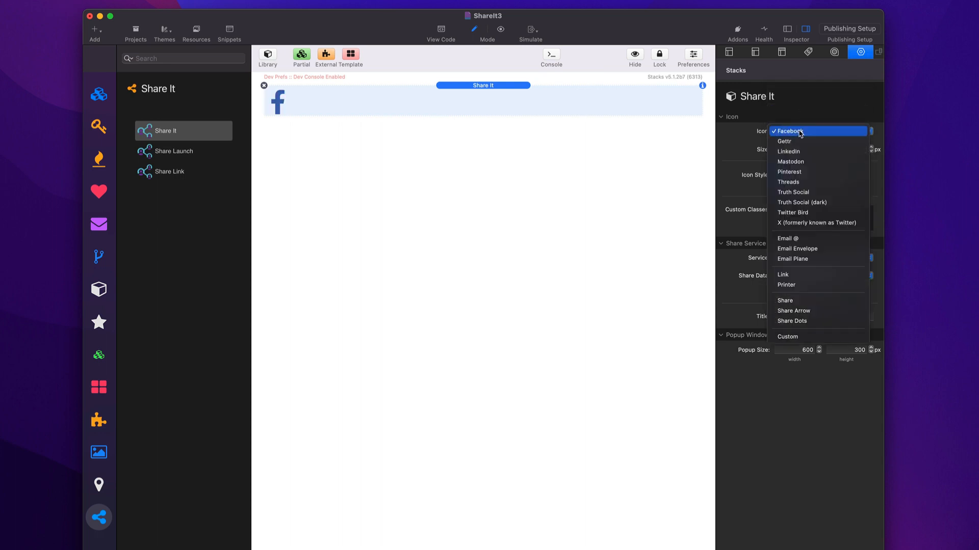
pyautogui.click(798, 221)
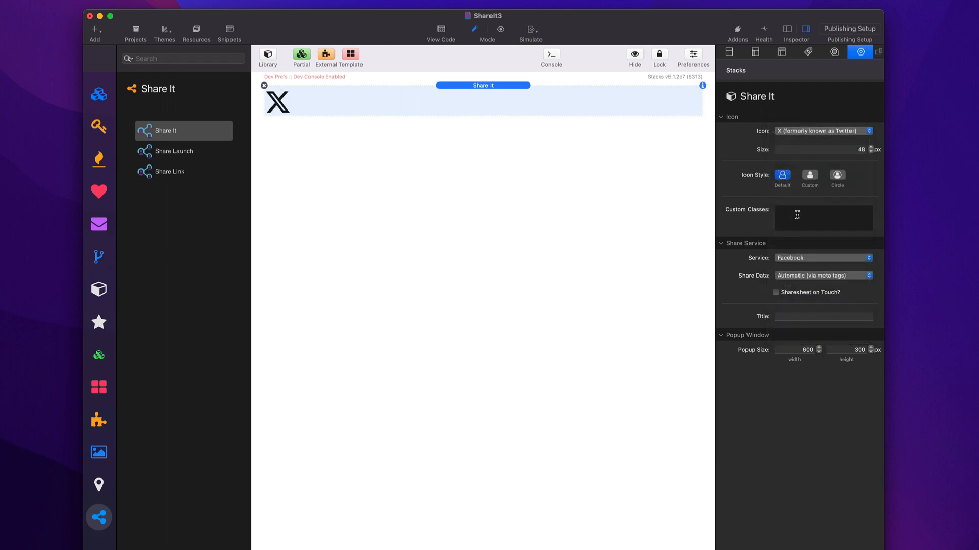
# Set the Share It stack's icon to Twitter Bird and its size to 64 px
pyautogui.click(797, 135)
pyautogui.click(796, 122)
pyautogui.click(855, 148)
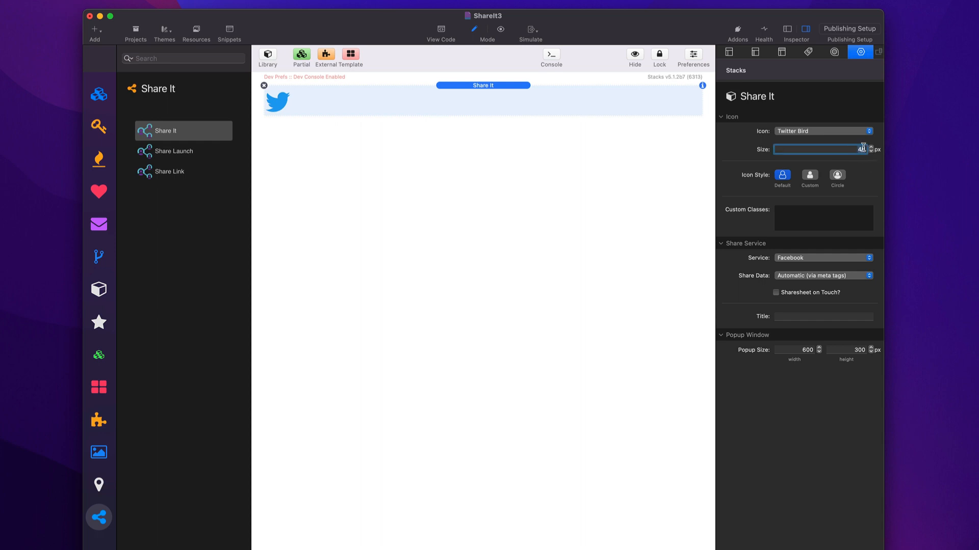
pyautogui.write('64')
pyautogui.press('Return')
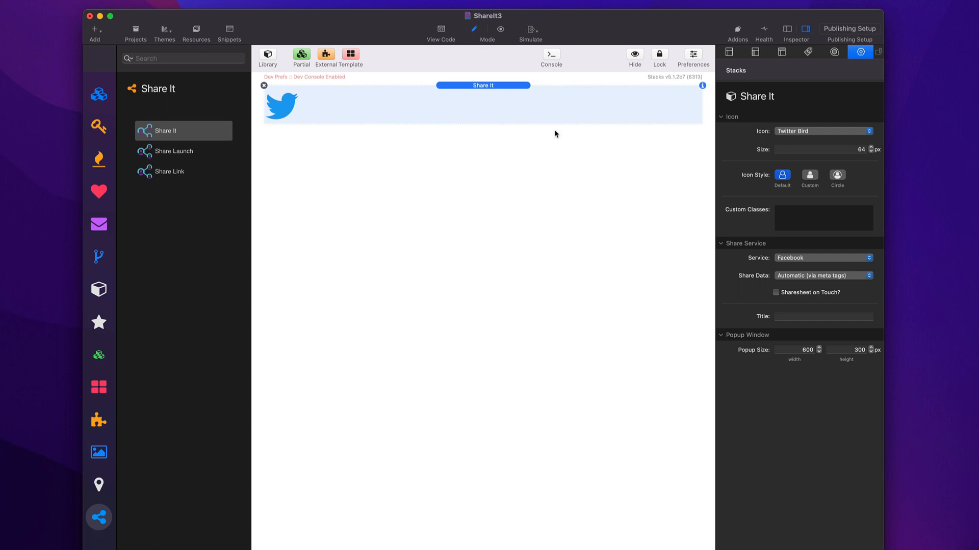
# Try the Custom icon style, settle on Circle, and set the share service to X (formerly known as Twitter)
pyautogui.click(810, 175)
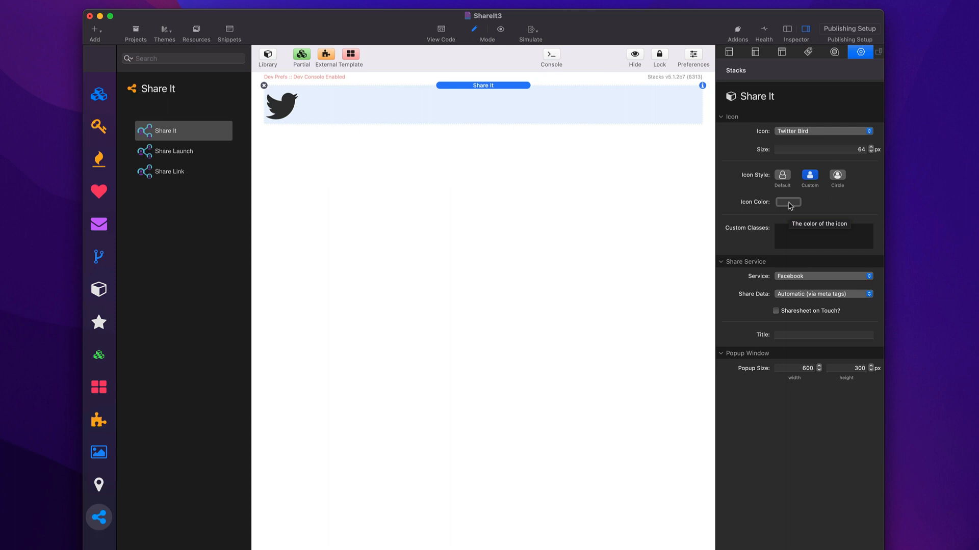
pyautogui.click(838, 176)
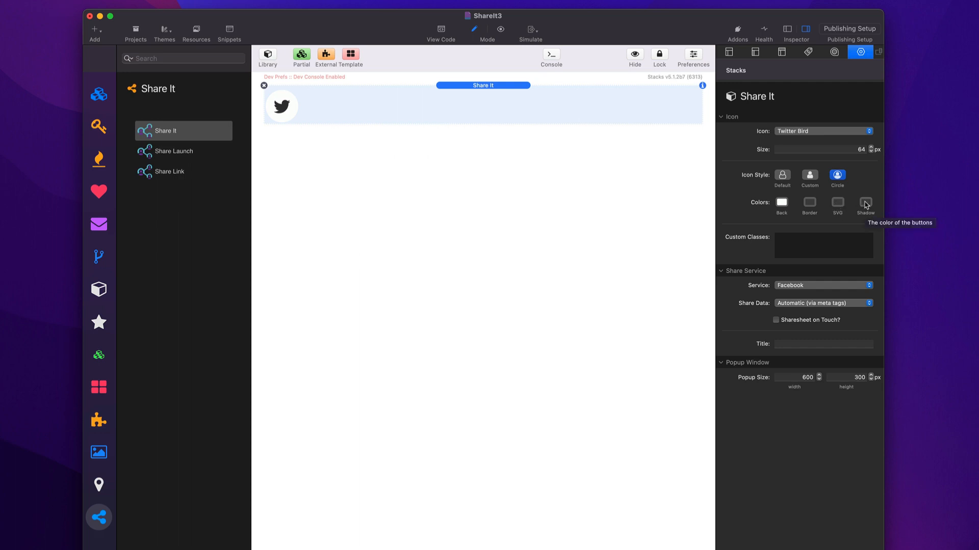
pyautogui.click(814, 239)
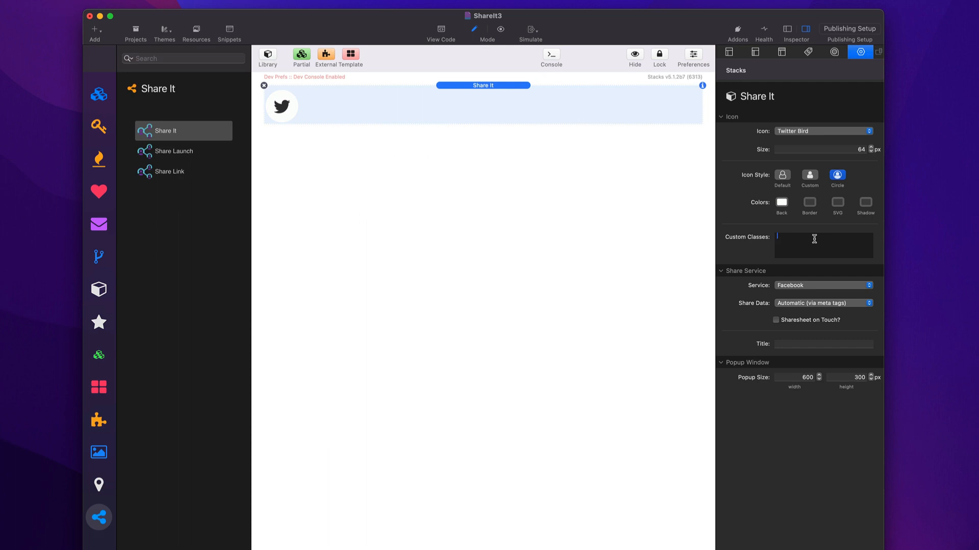
pyautogui.click(809, 286)
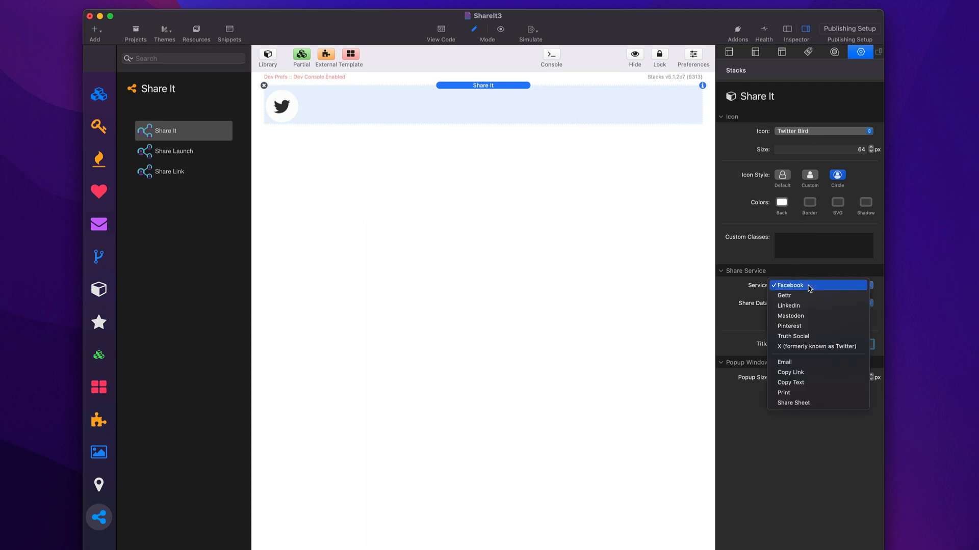
pyautogui.click(804, 350)
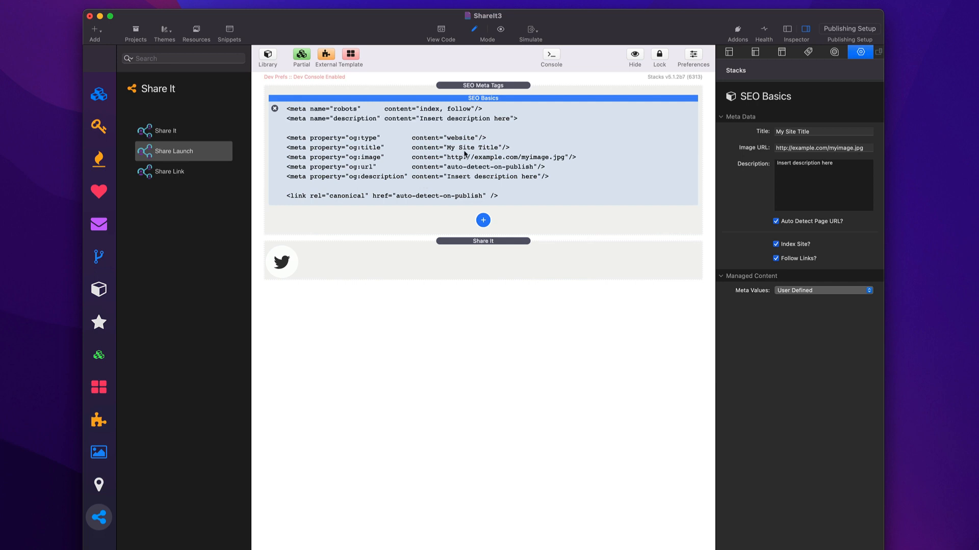
# Set the share data source of the Share It stack below the SEO tags to Manual
pyautogui.click(521, 270)
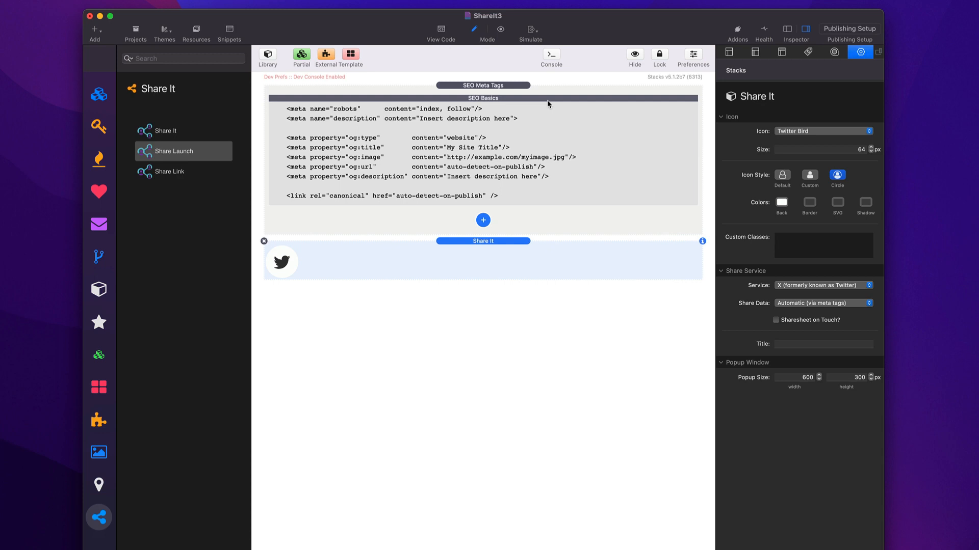
pyautogui.click(812, 307)
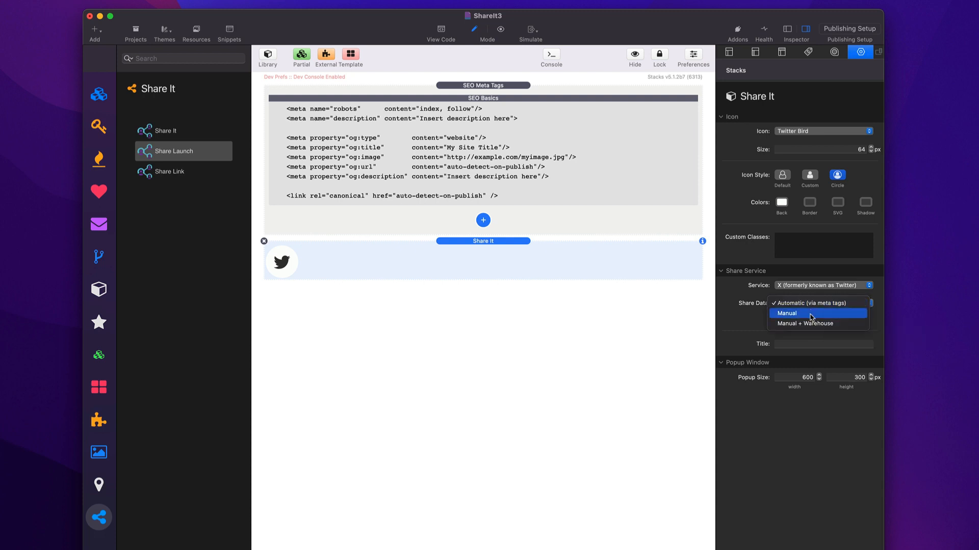
pyautogui.click(812, 315)
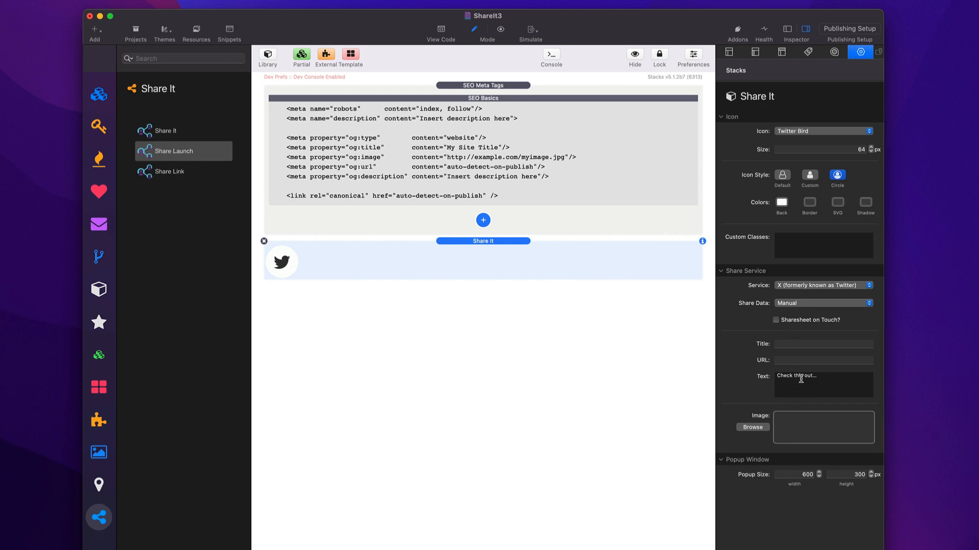
# Examine the manual share data's title, URL and text fields and the popup window's width and height
pyautogui.click(793, 344)
pyautogui.click(792, 362)
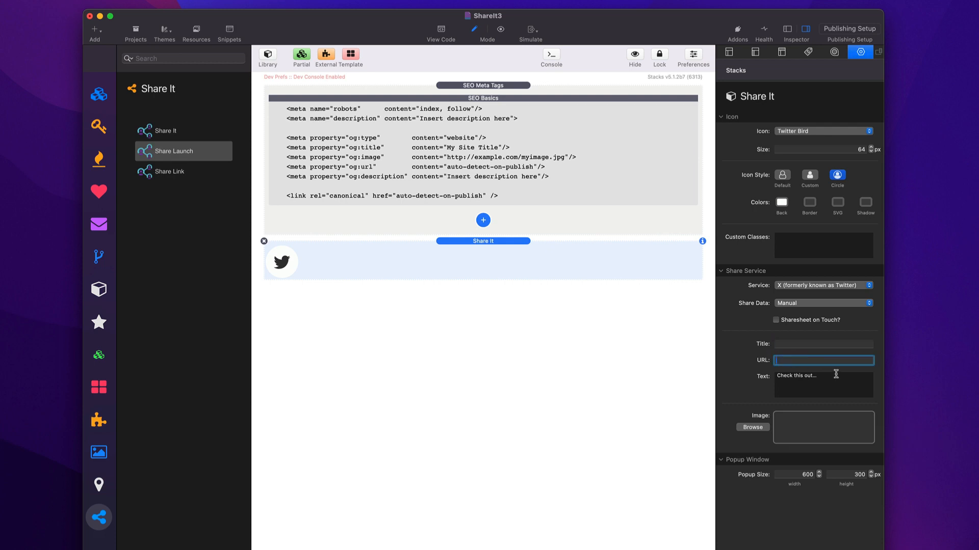
pyautogui.moveTo(838, 375); pyautogui.dragTo(691, 370)
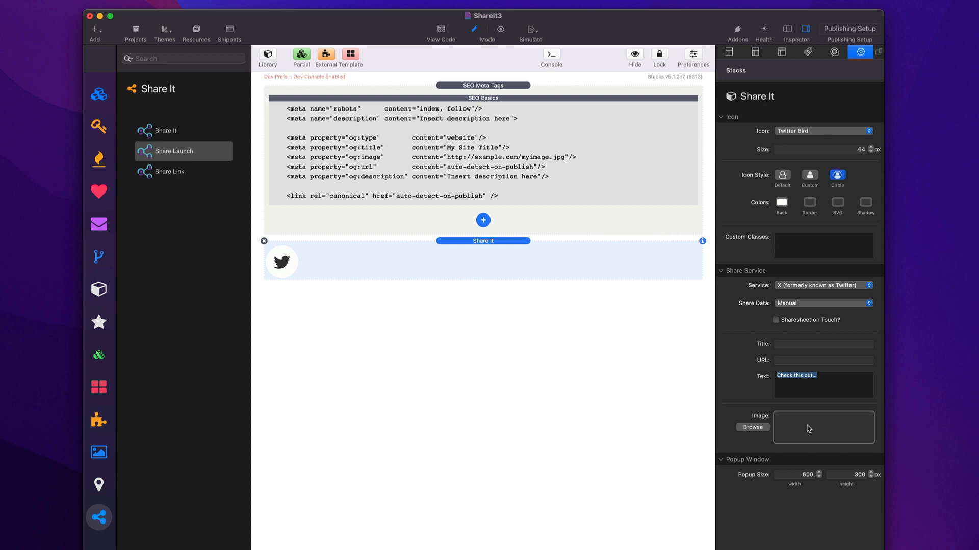
pyautogui.click(786, 476)
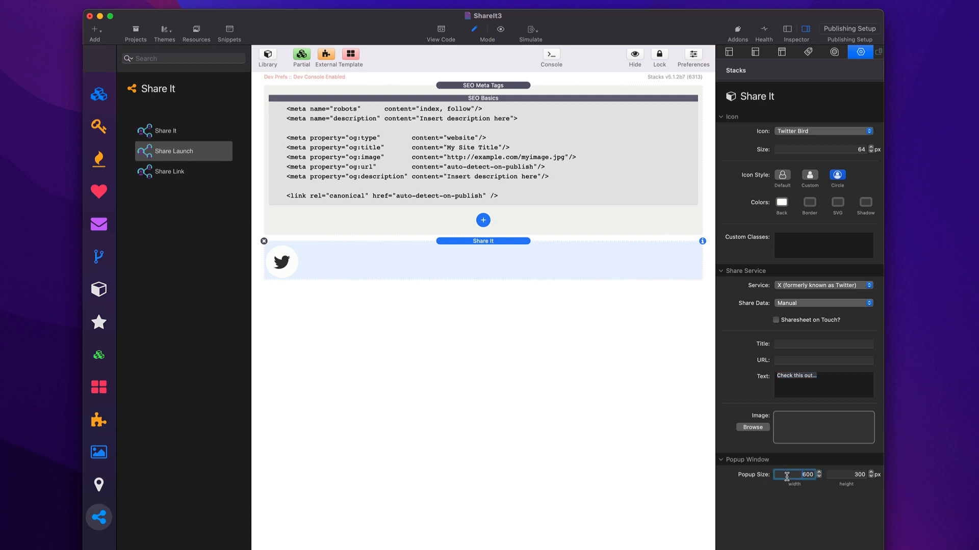
pyautogui.click(851, 474)
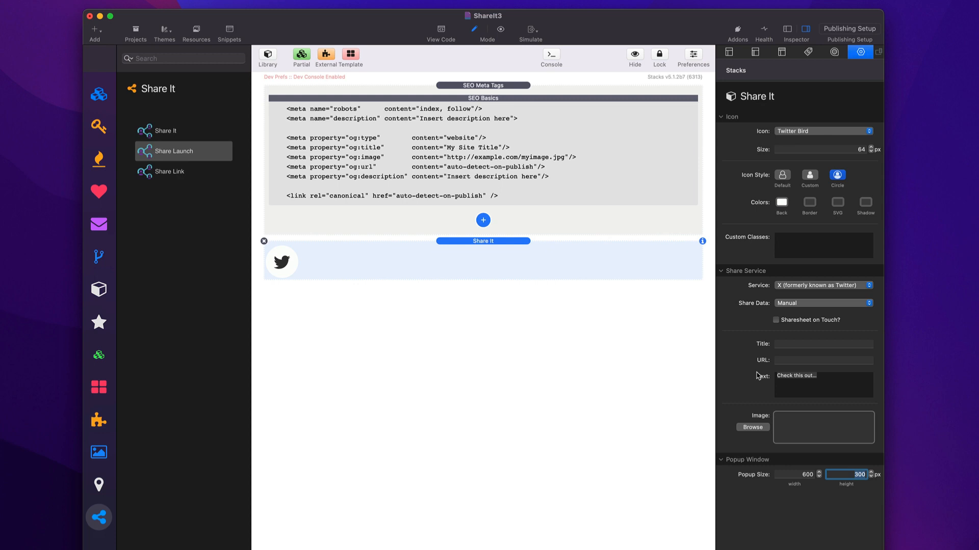
# Enable Sharesheet on Touch and set the share data to Manual + Warehouse, then select the image URL field
pyautogui.click(775, 321)
pyautogui.click(830, 303)
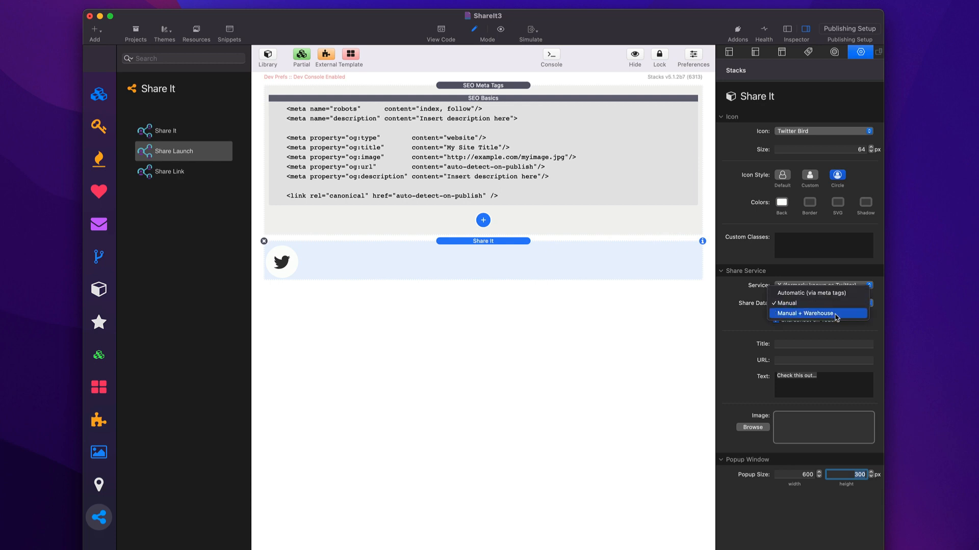
pyautogui.click(837, 314)
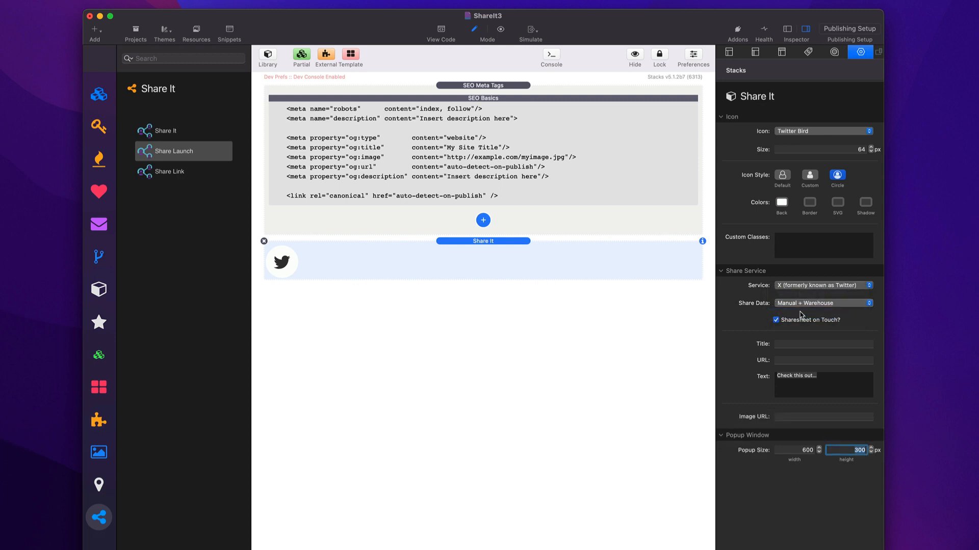
pyautogui.click(785, 417)
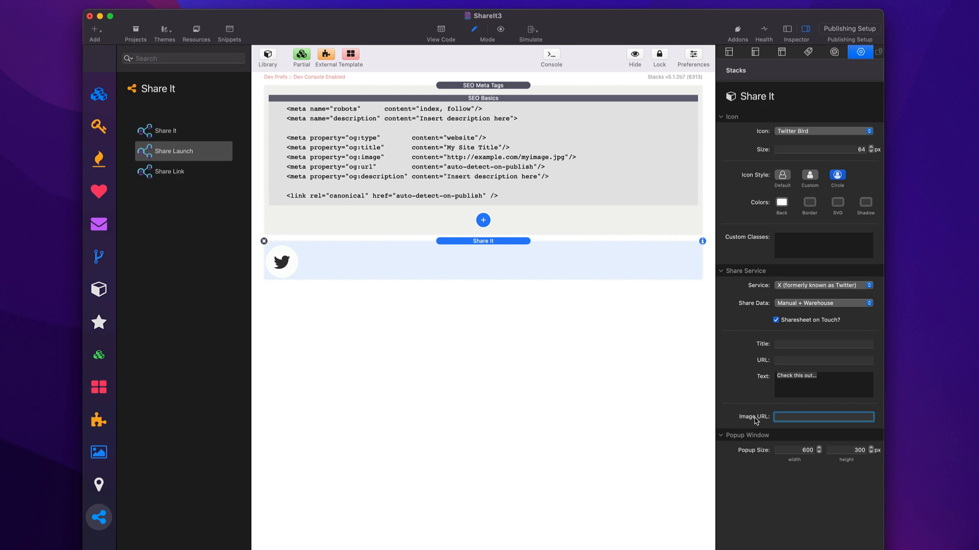
# Add a Share Link stack to an empty page
pyautogui.click(156, 173)
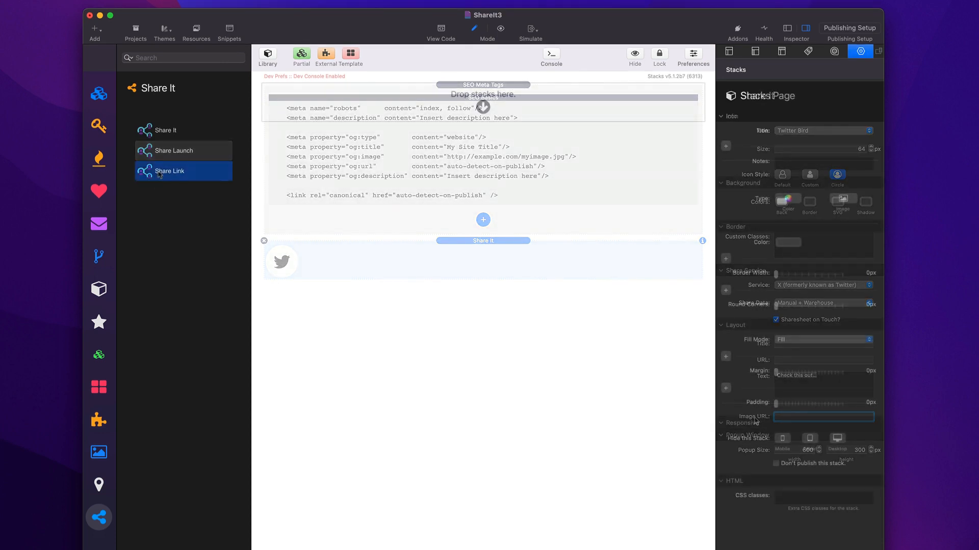
pyautogui.moveTo(155, 174); pyautogui.dragTo(433, 101)
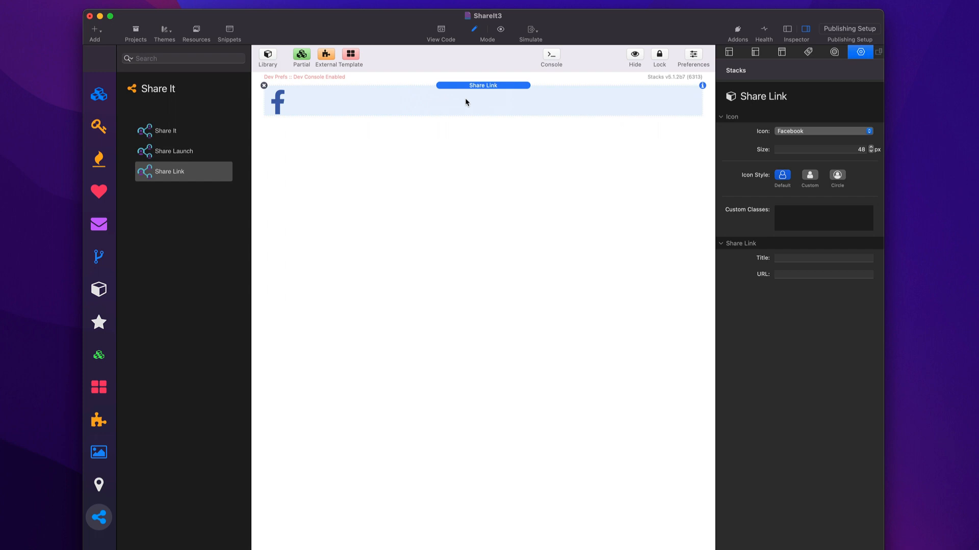
# Try the Custom icon on the Share Link stack, set its icon to Threads, and select its link title and URL fields
pyautogui.click(808, 131)
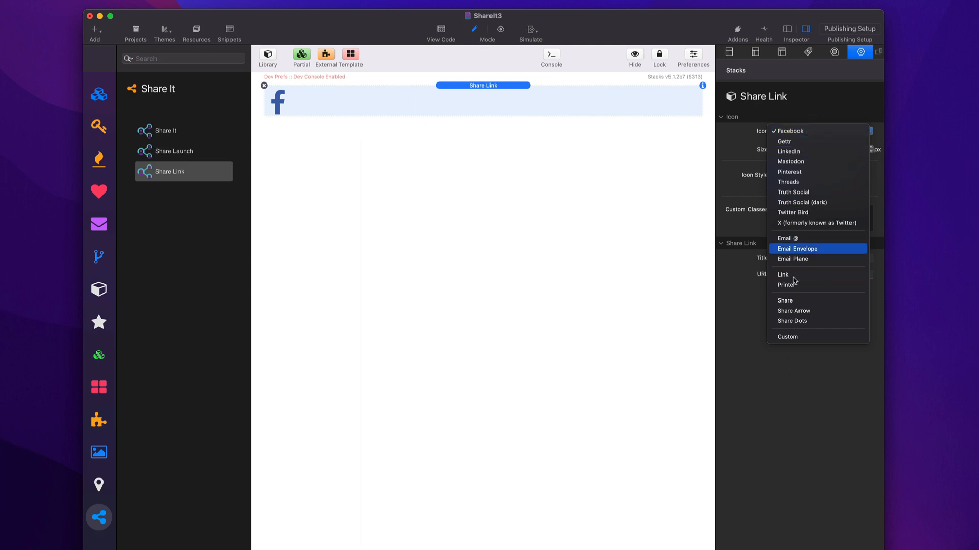
pyautogui.click(794, 338)
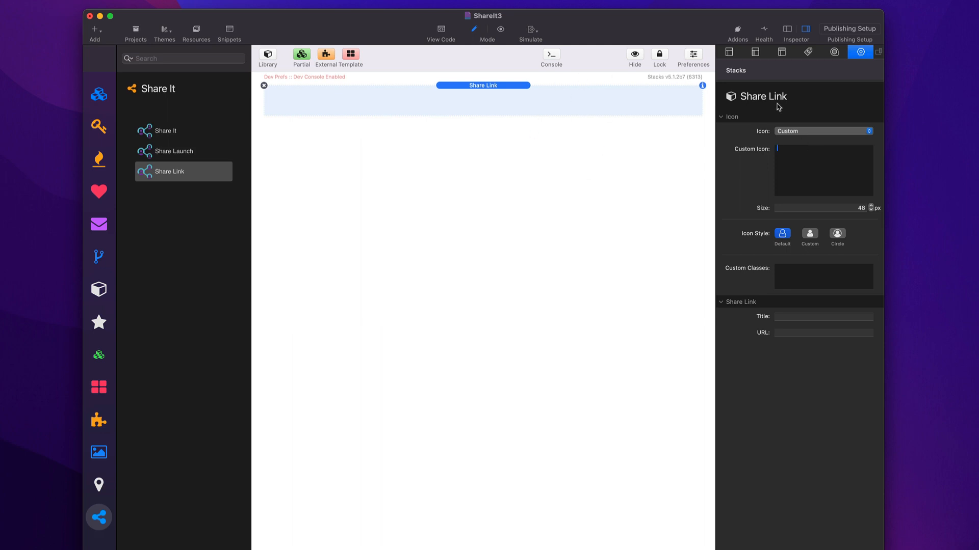
pyautogui.click(796, 131)
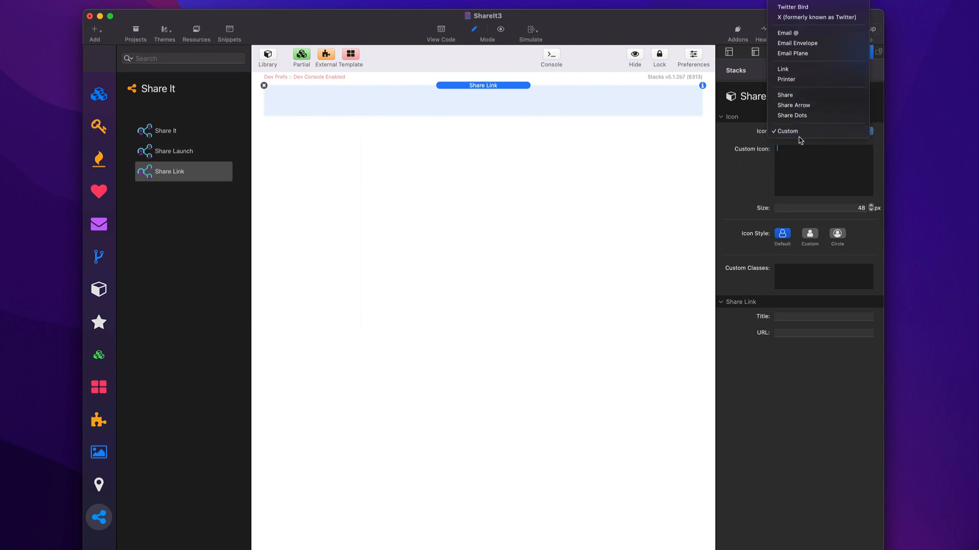
pyautogui.click(798, 153)
pyautogui.click(793, 257)
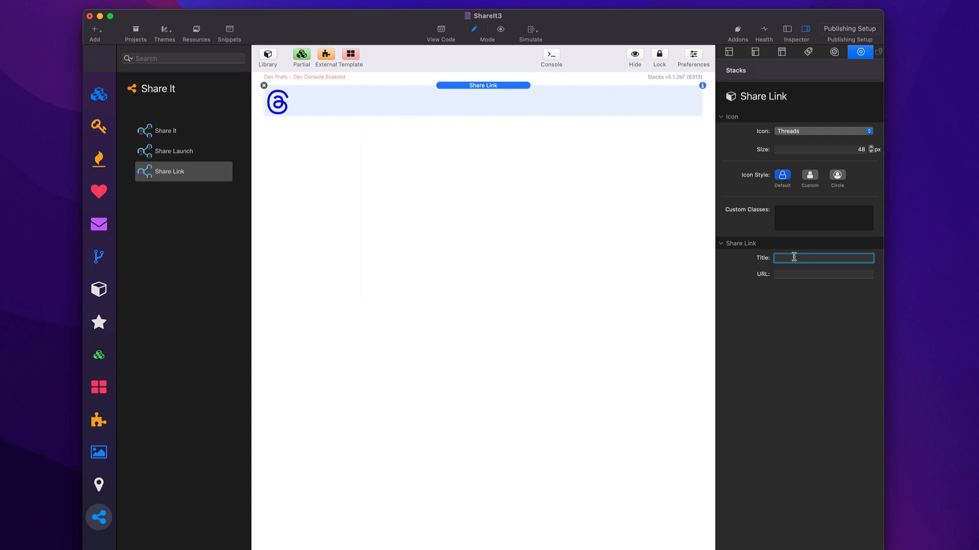
pyautogui.click(791, 273)
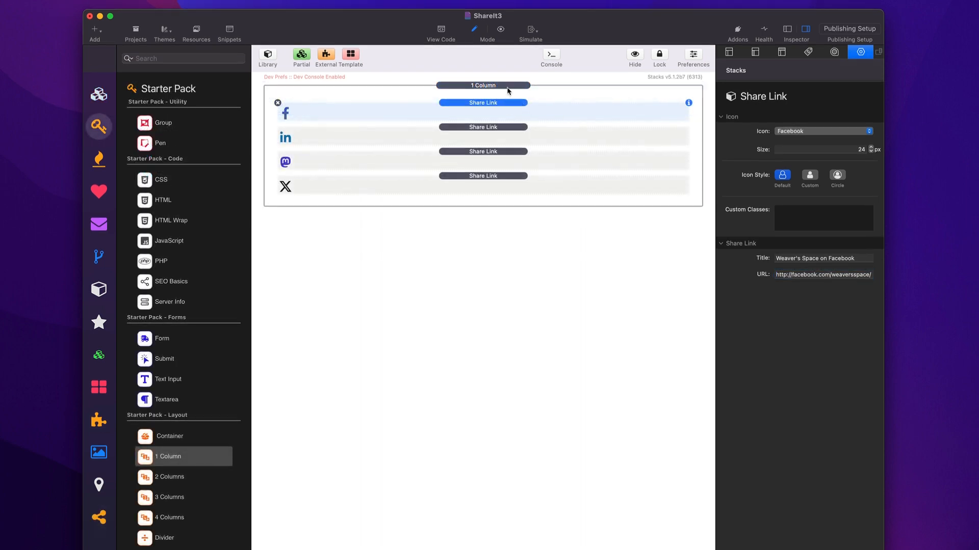
# Examine the settings of the 1 Column stack and its Facebook, LinkedIn and Mastodon share links, and preview the page
pyautogui.click(507, 85)
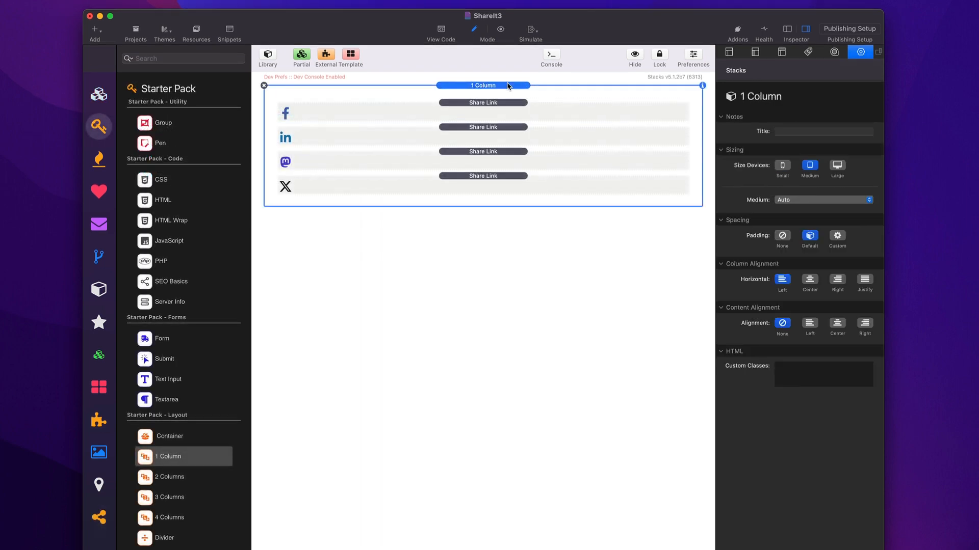
pyautogui.click(503, 110)
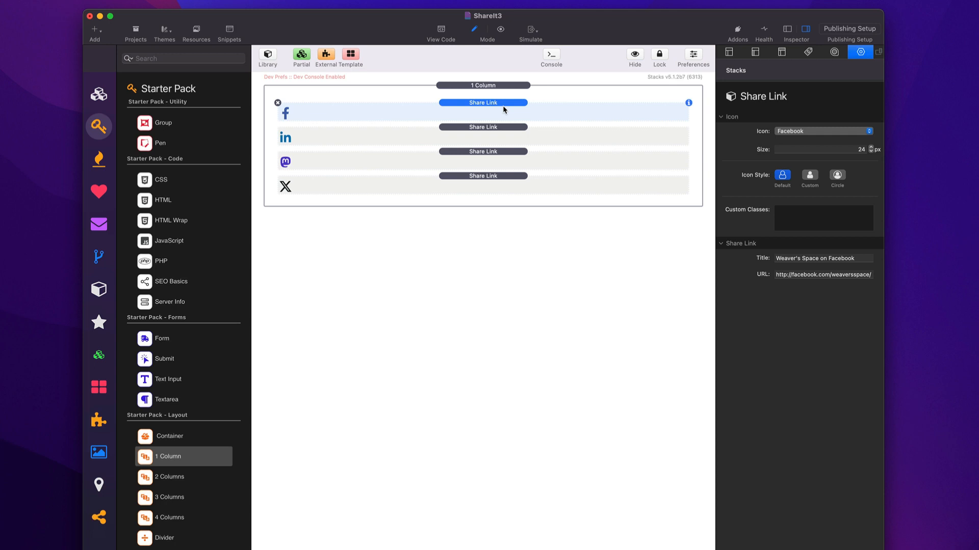
pyautogui.click(99, 516)
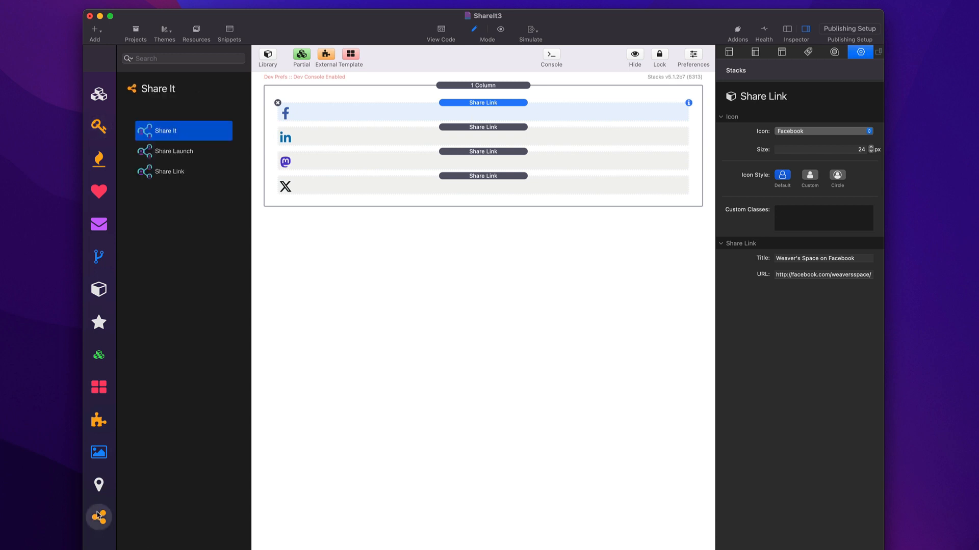
pyautogui.click(468, 103)
pyautogui.click(483, 133)
pyautogui.click(481, 109)
pyautogui.click(482, 135)
pyautogui.click(482, 162)
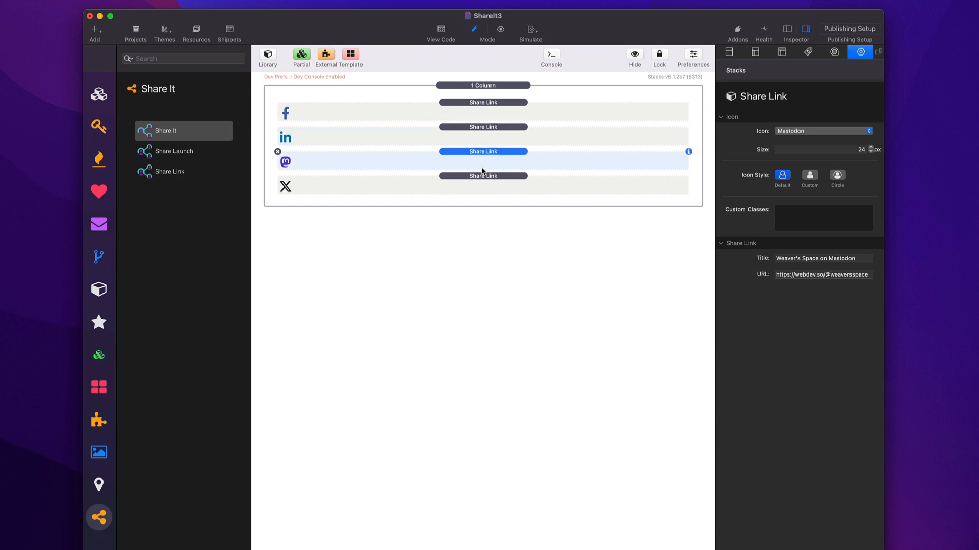
pyautogui.click(486, 112)
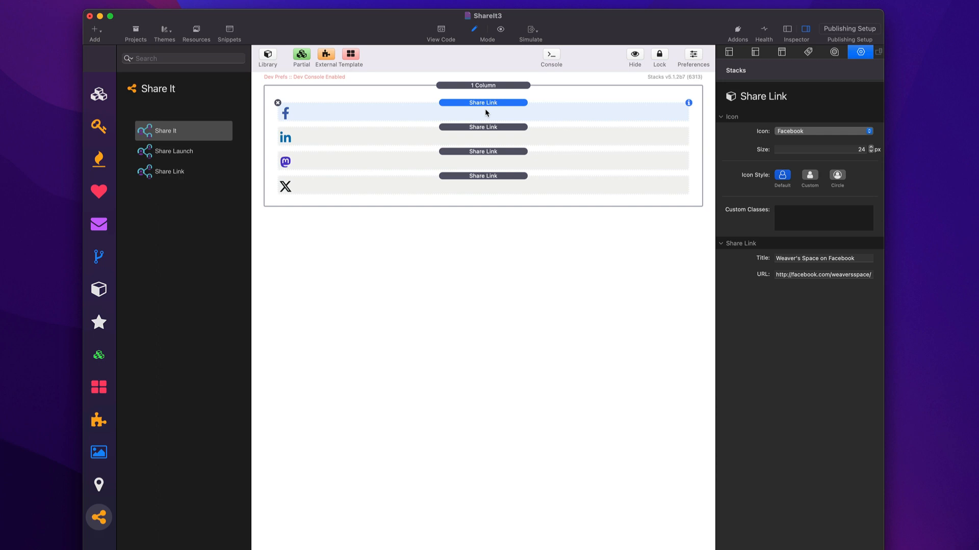
pyautogui.press('super+r')
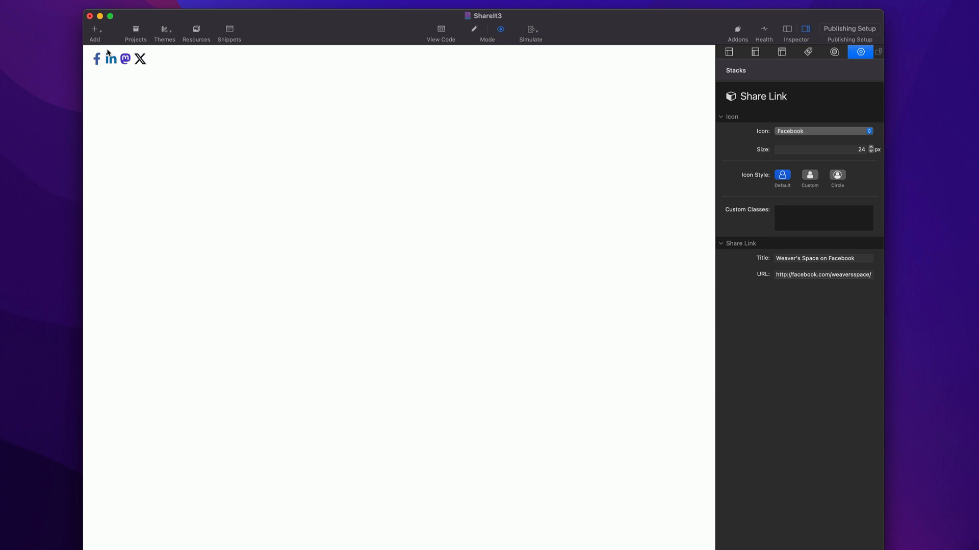
pyautogui.press('super+e')
# Set the 1 Column stack's content alignment to Center and preview the page
pyautogui.click(465, 86)
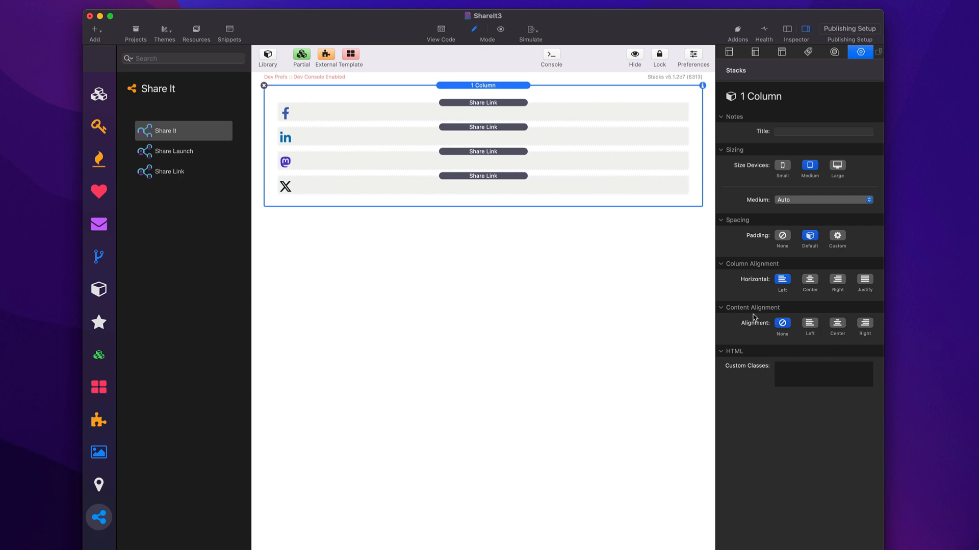
pyautogui.click(838, 324)
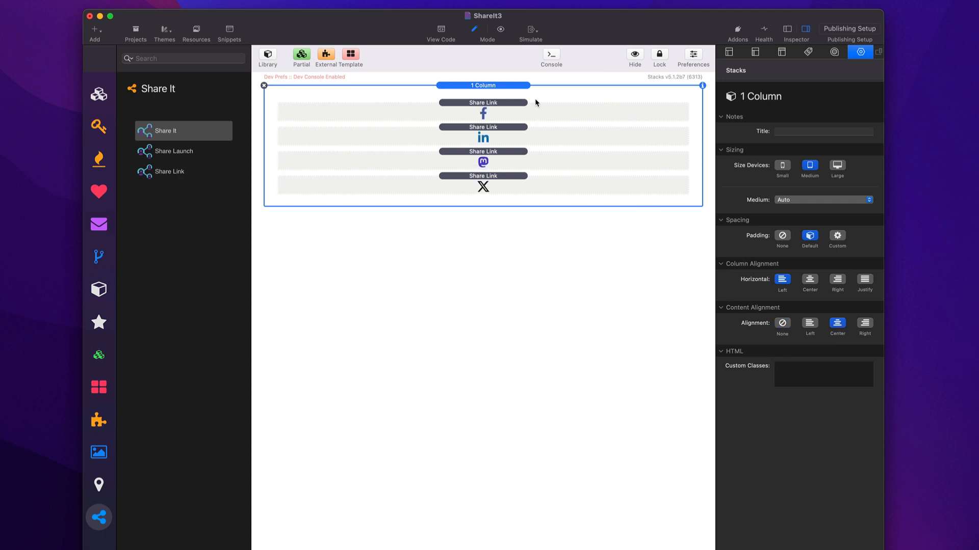
pyautogui.press('super+r')
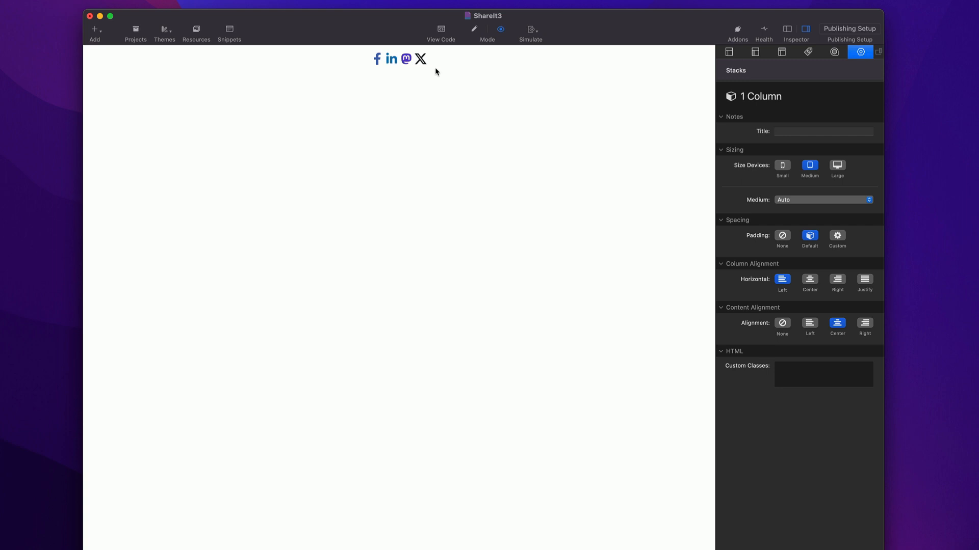
pyautogui.press('super+r')
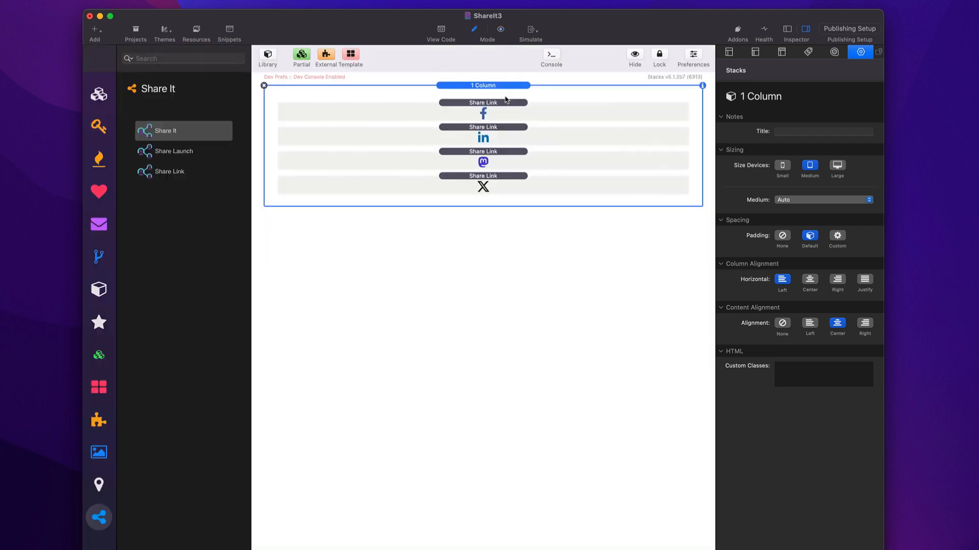
# Set the 1 Column stack's content alignment to Right and preview the page
pyautogui.click(865, 324)
pyautogui.press('super+r')
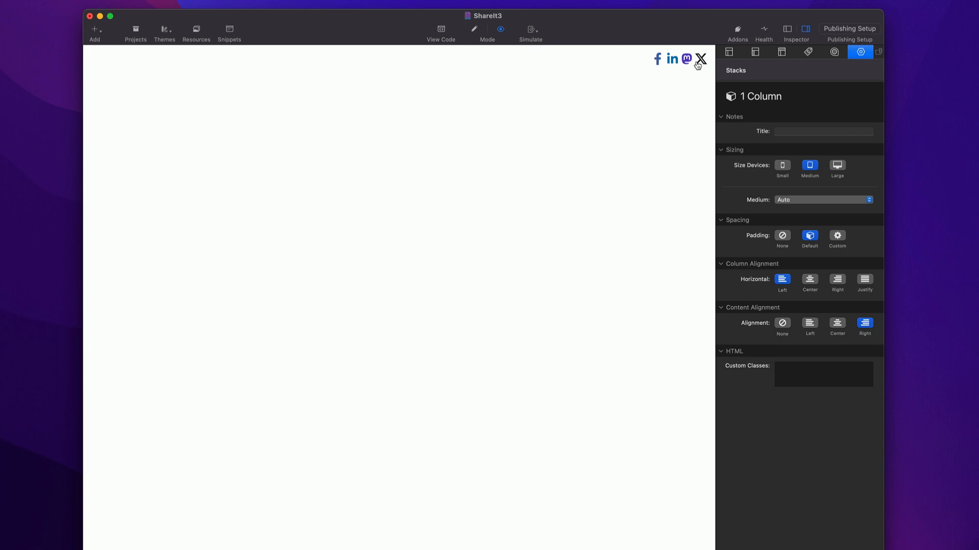
pyautogui.press('super+r')
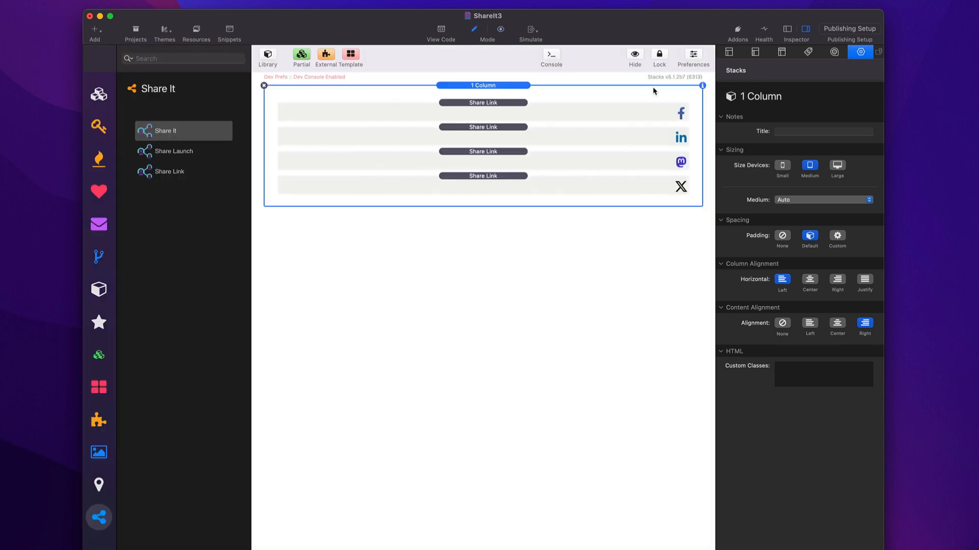
# Review the Facebook and LinkedIn share link settings, and select the surrounding 1 Column stack
pyautogui.click(531, 107)
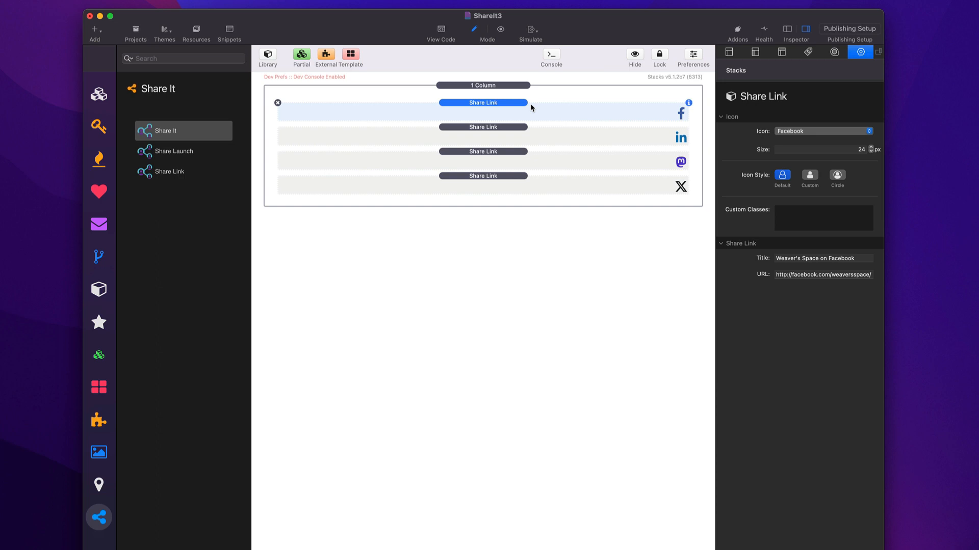
pyautogui.click(523, 135)
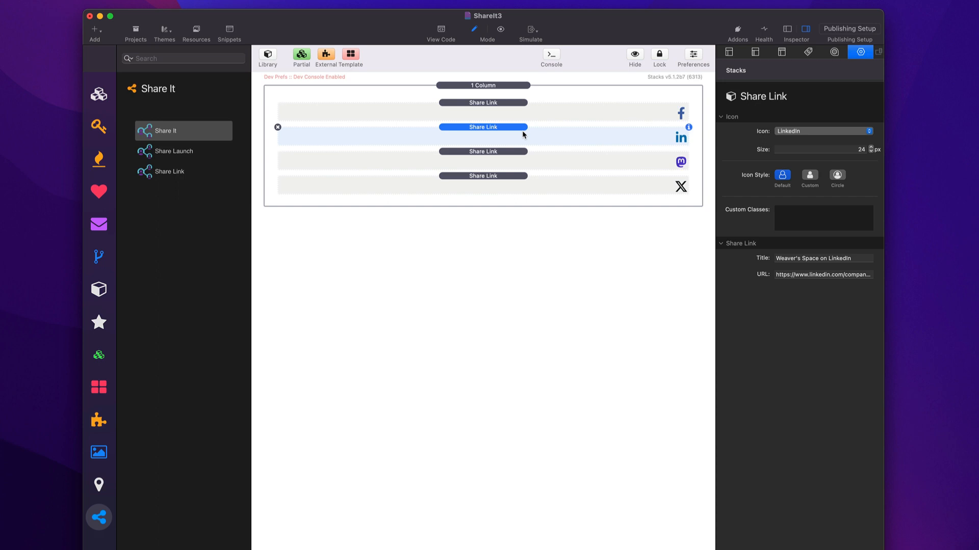
pyautogui.click(497, 90)
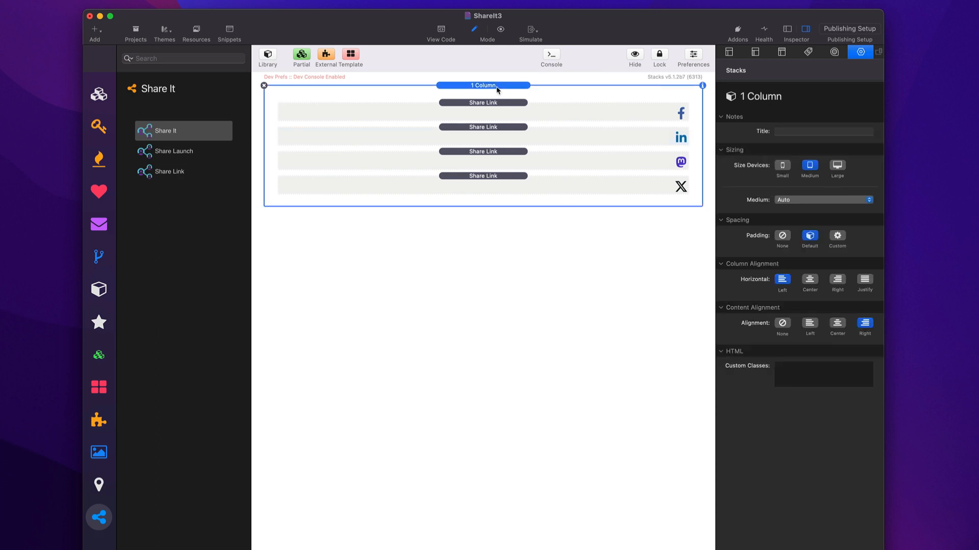